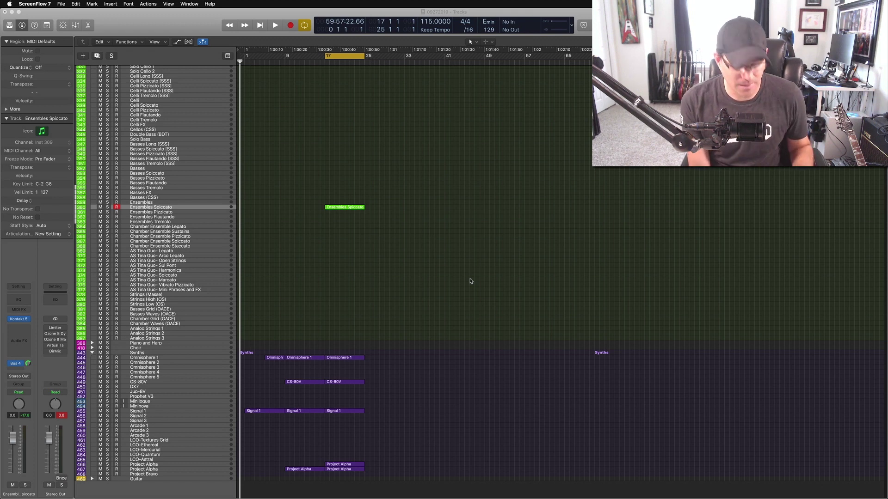
- Bring the Logic project forward and show the Mixer beneath the Tracks area
left_click(416, 305)
key("x")
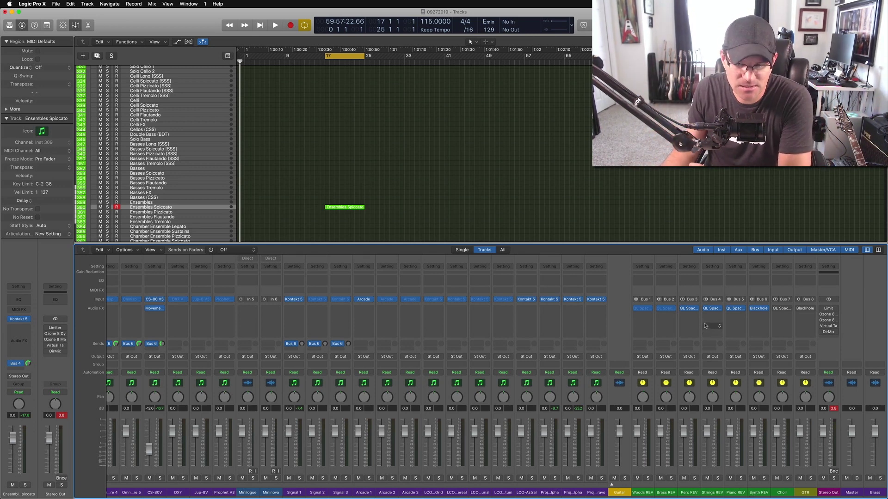
- Load QL Spaces on Woods REV with San Francisco Hall TS FR 3.4s, then close its window
left_click(644, 311)
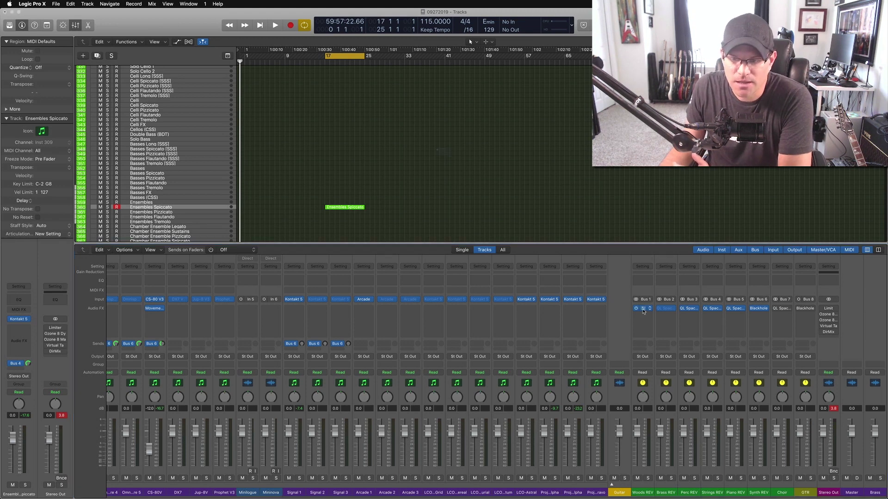
left_click(502, 187)
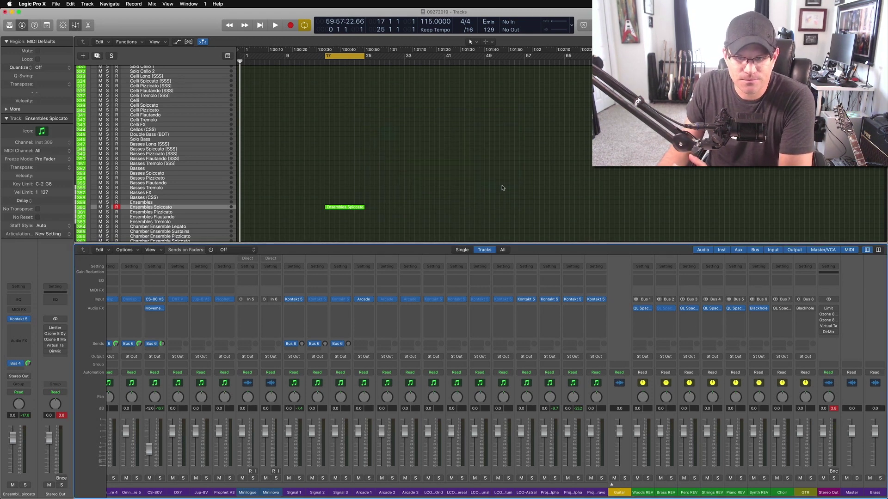
left_click(643, 310)
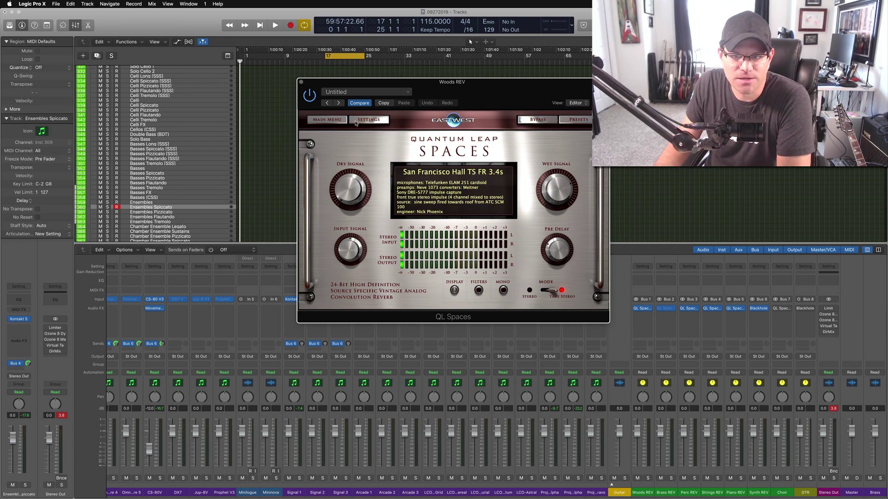
left_click(573, 122)
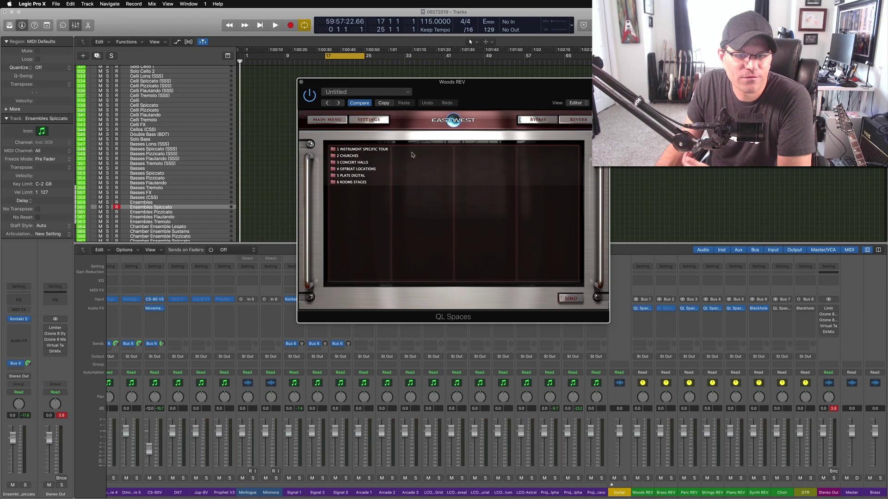
left_click(566, 122)
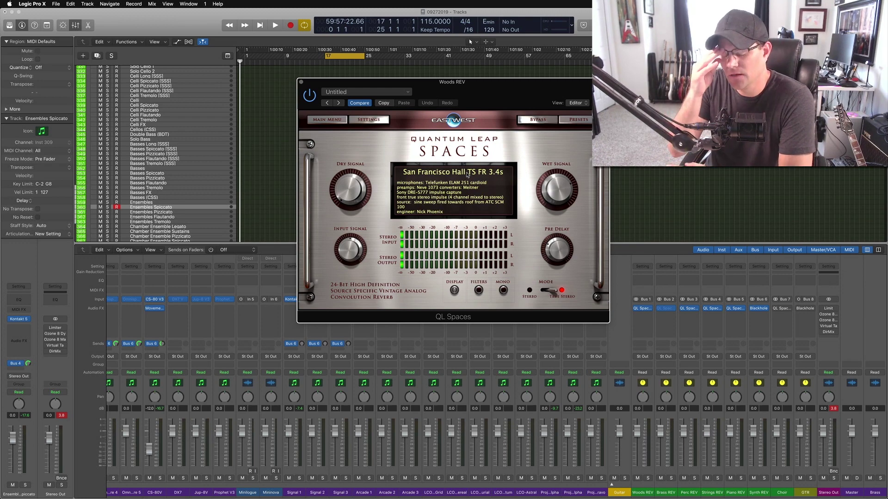
left_click(301, 82)
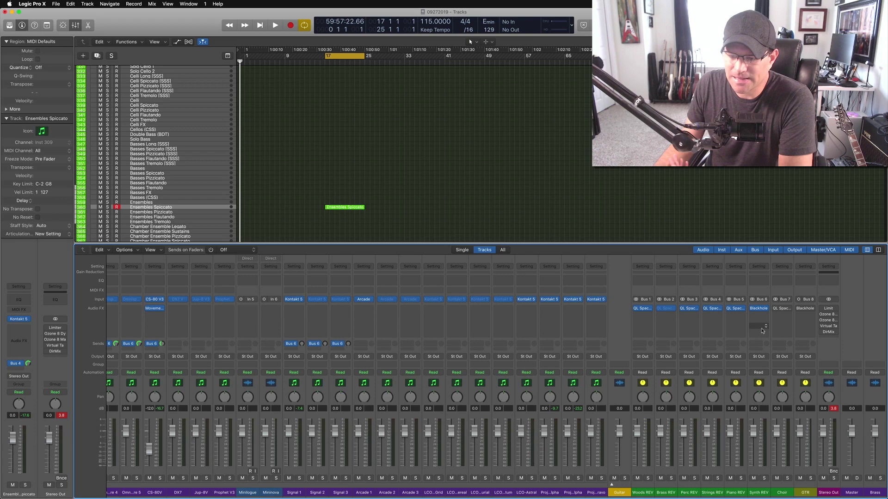
left_click(759, 309)
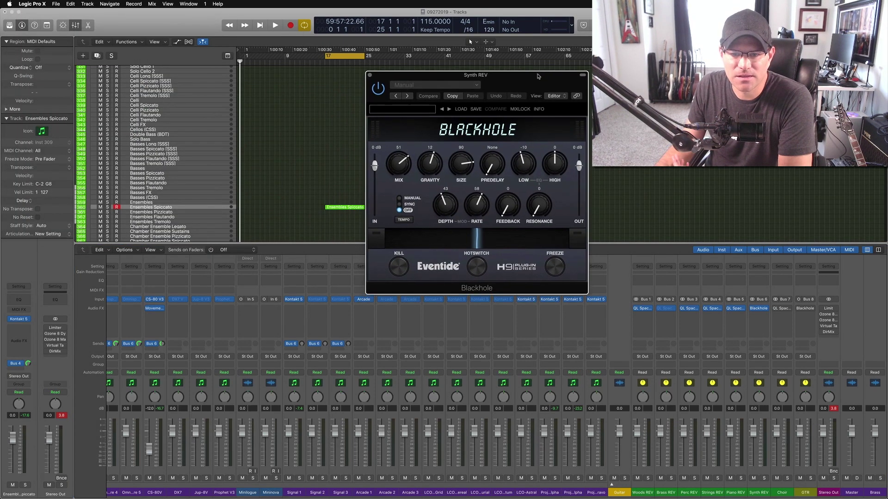
left_click_drag(445, 69, 429, 70)
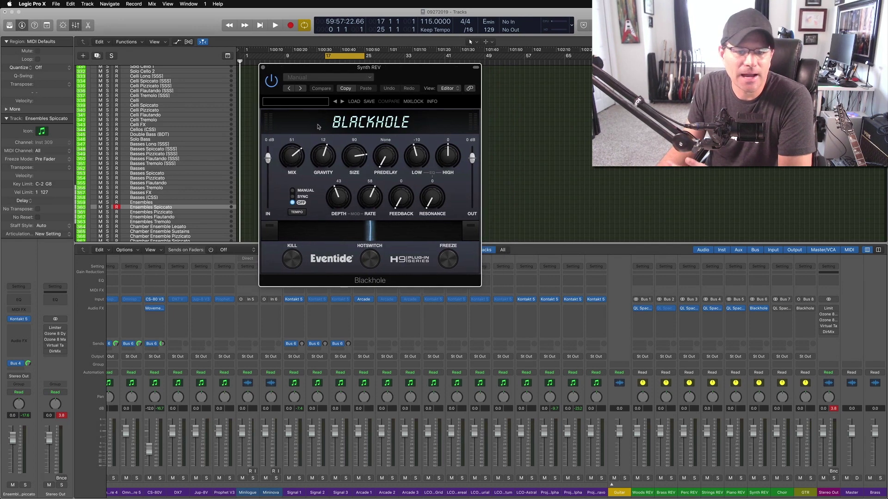
left_click(305, 103)
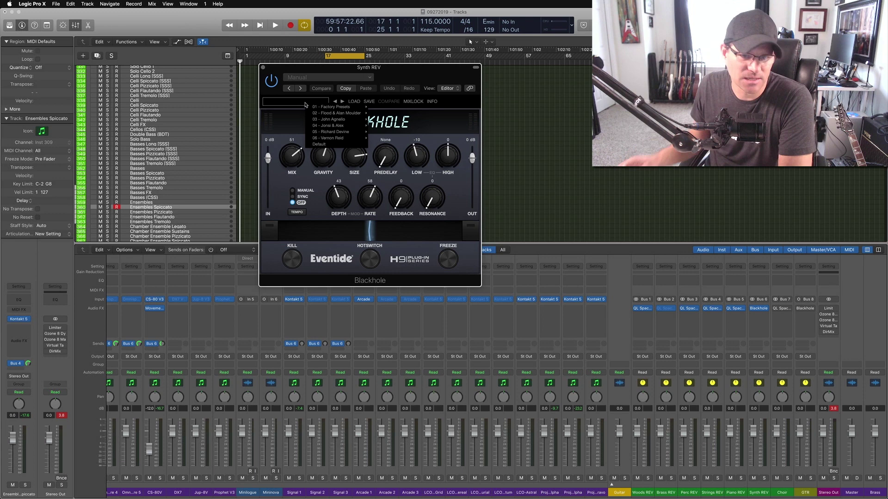
mouse_move(322, 109)
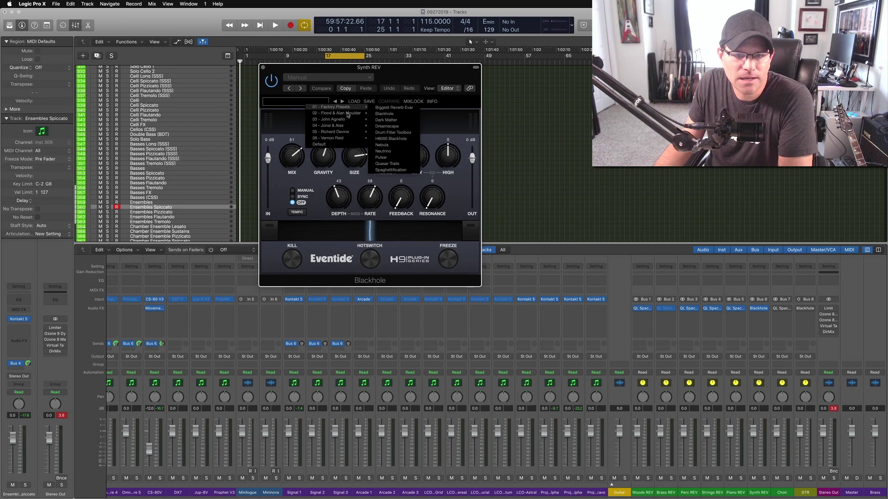
mouse_move(335, 125)
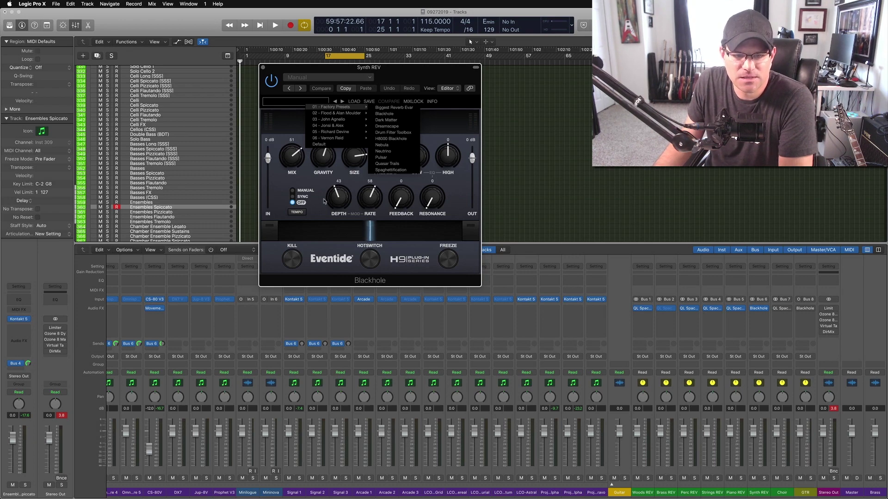
left_click(302, 209)
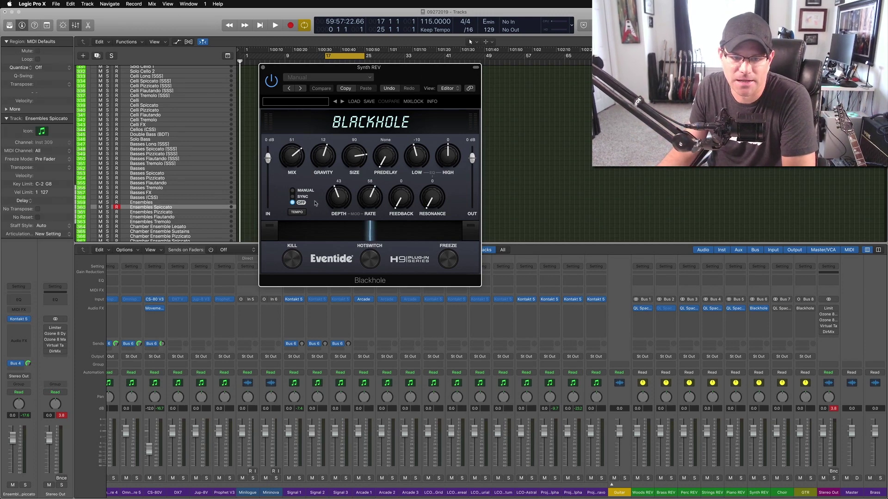
left_click(262, 67)
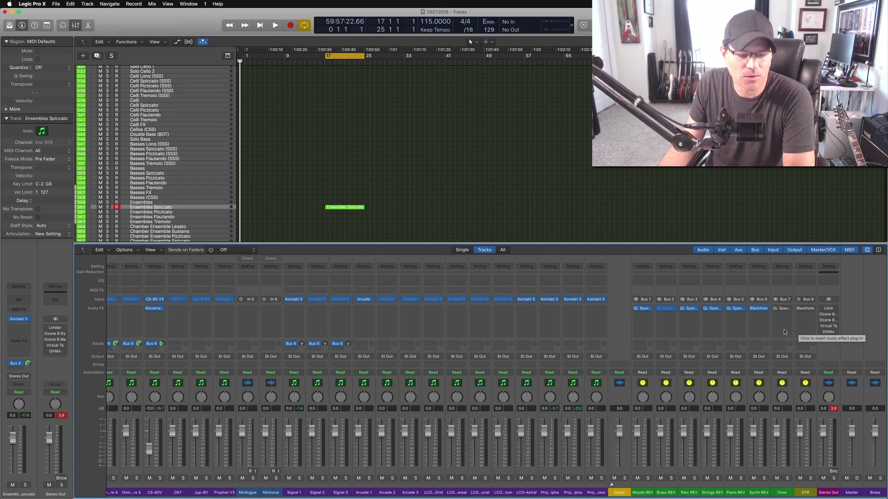
scroll(463, 371, "right", 15)
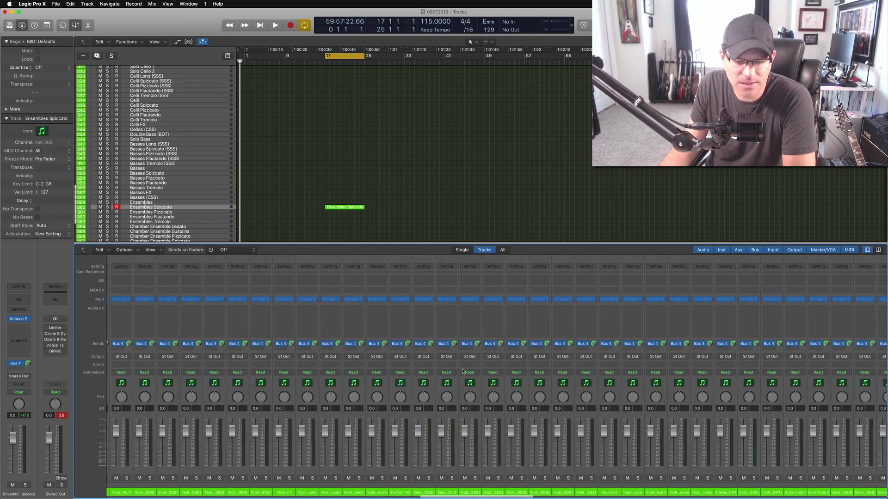
scroll(462, 371, "right", 15)
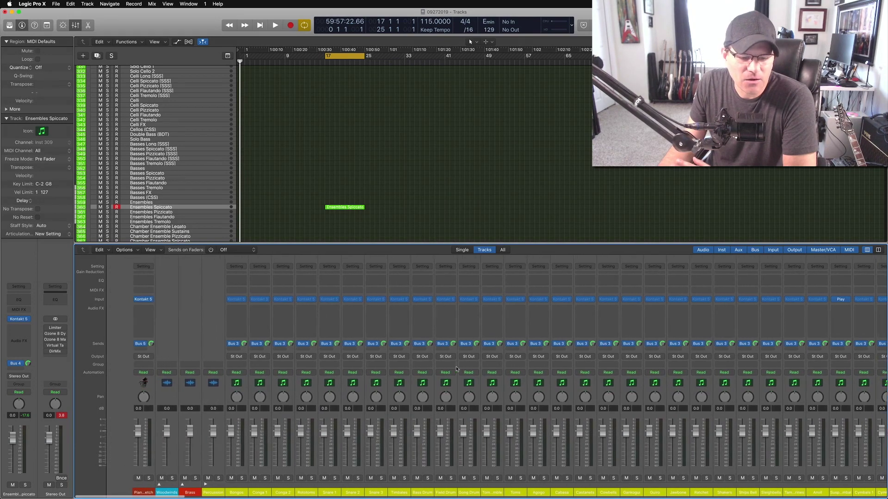
scroll(456, 368, "right", 2)
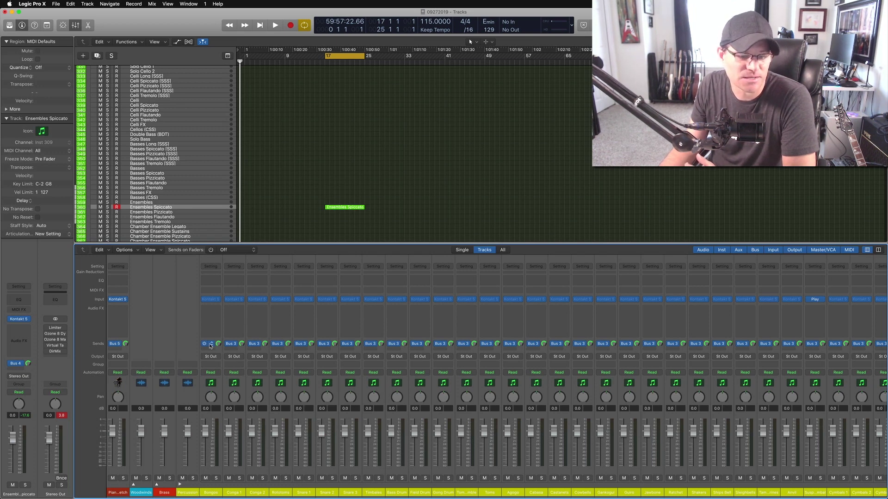
left_click(212, 344)
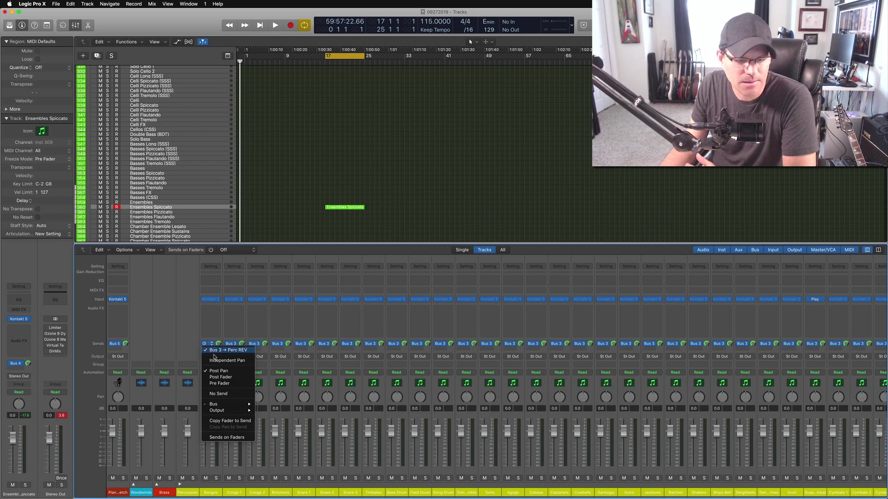
mouse_move(220, 405)
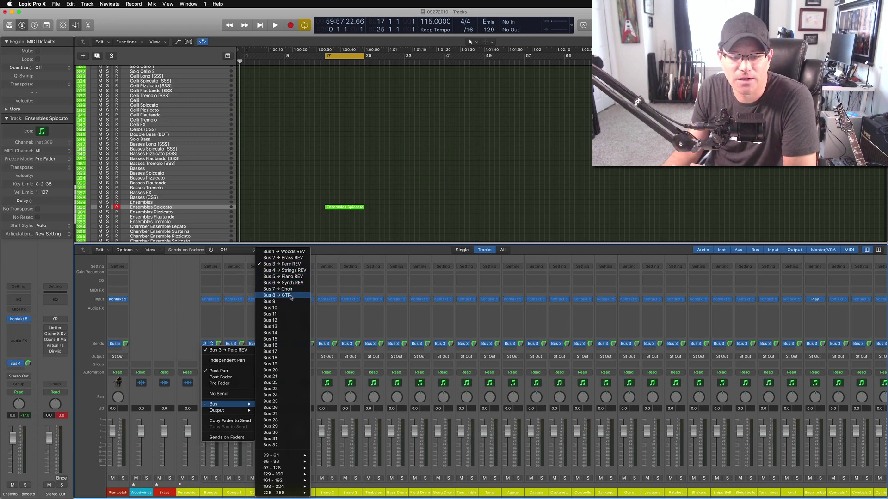
left_click(213, 494)
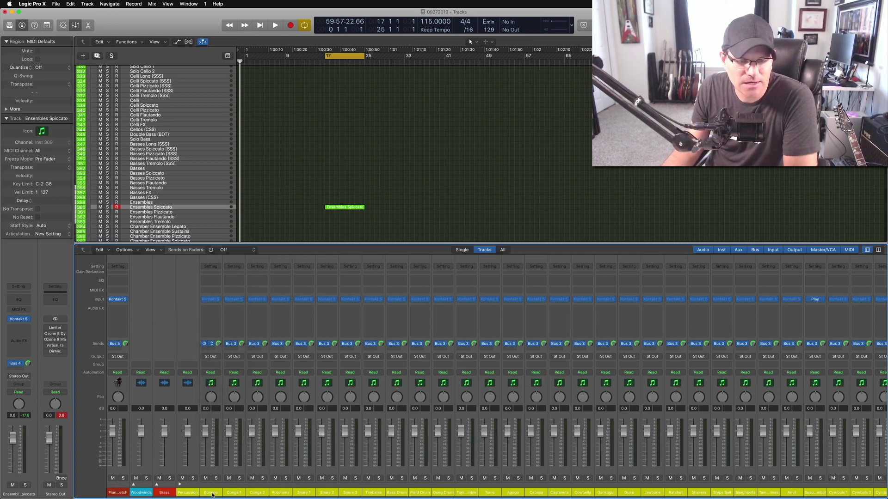
left_click(219, 345)
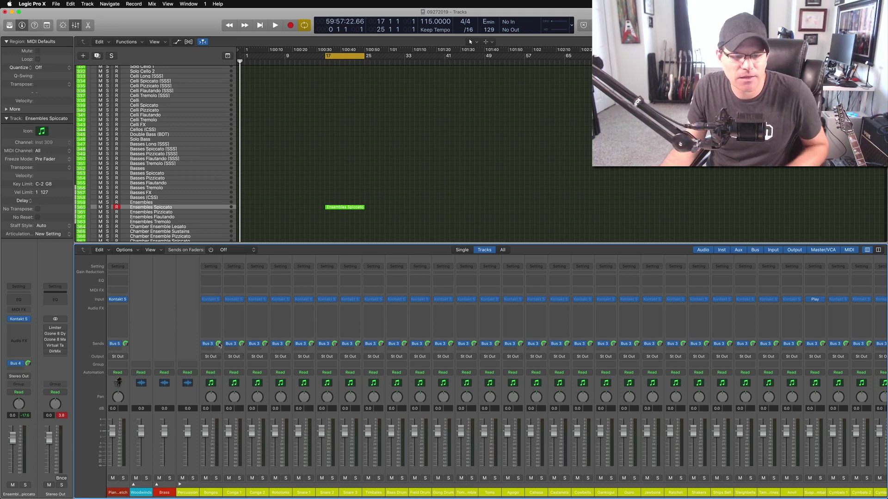
- Lower the Bongos reverb send slightly and scroll the mixer right to the reverb return buses
left_click_drag(219, 344, 215, 350)
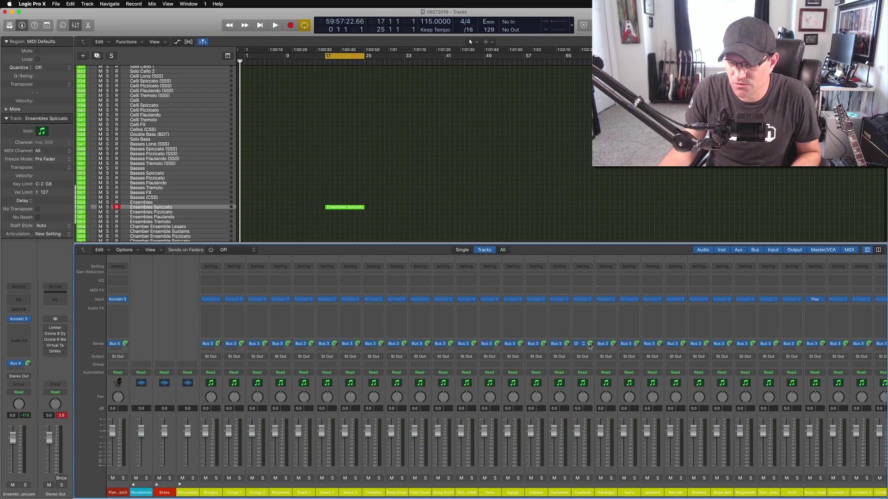
scroll(668, 357, "right", 15)
scroll(668, 356, "right", 15)
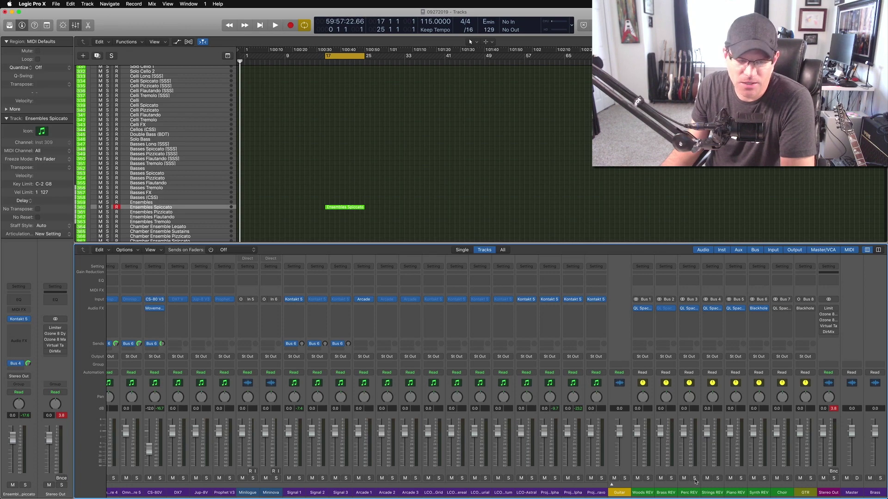
- Select the Bongos track in the mixer
scroll(175, 170, "up", 8)
scroll(176, 170, "up", 15)
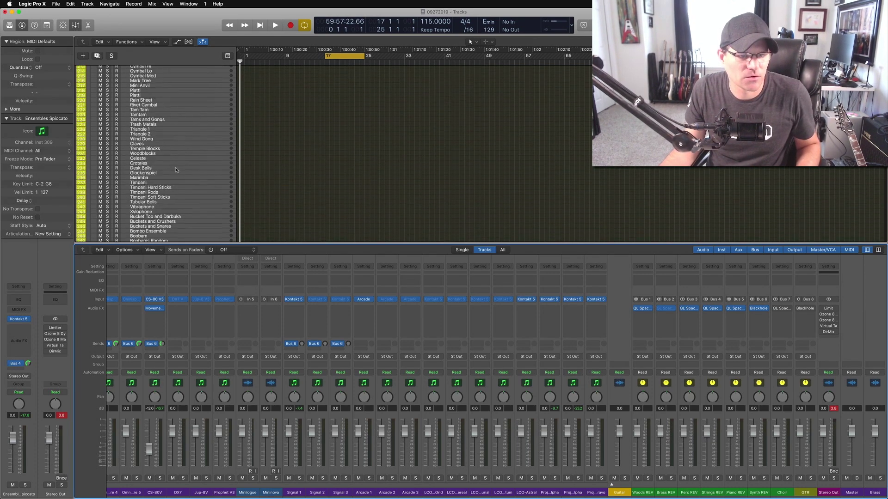
left_click(139, 88)
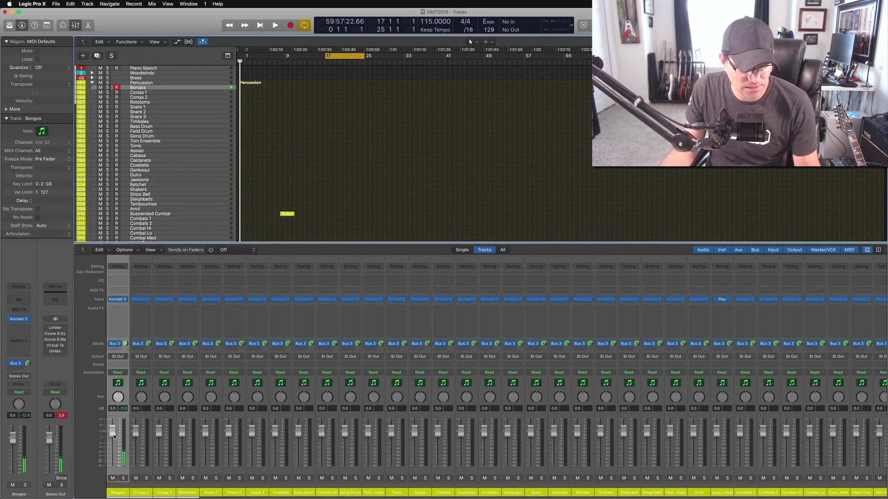
- Solo the Perc REV bus, unsolo it again, and return to the first strips
scroll(517, 379, "right", 5)
scroll(517, 378, "right", 15)
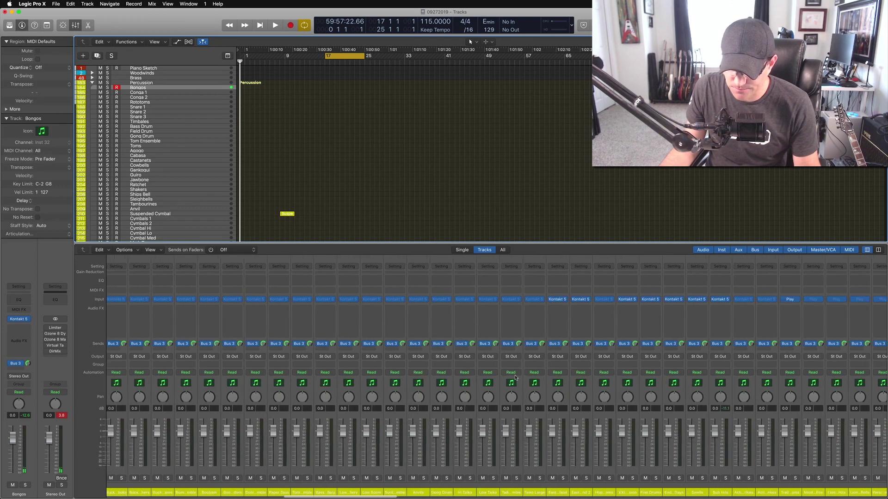
scroll(517, 379, "right", 20)
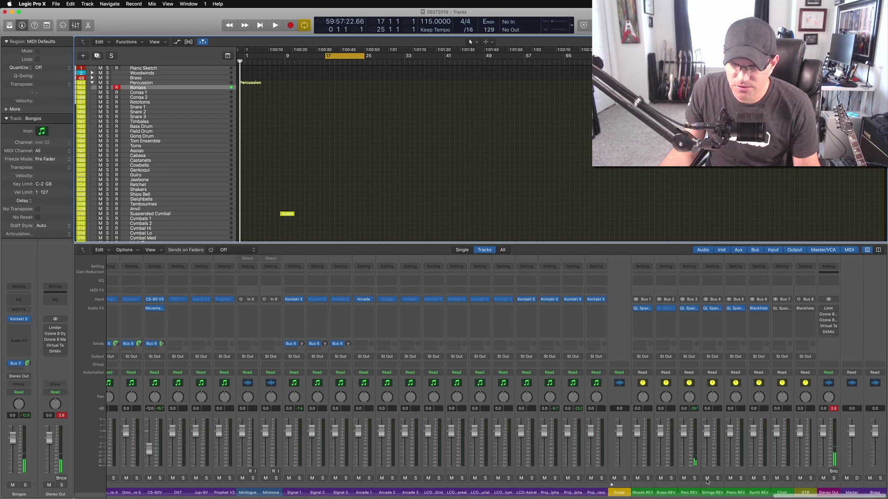
left_click(694, 479)
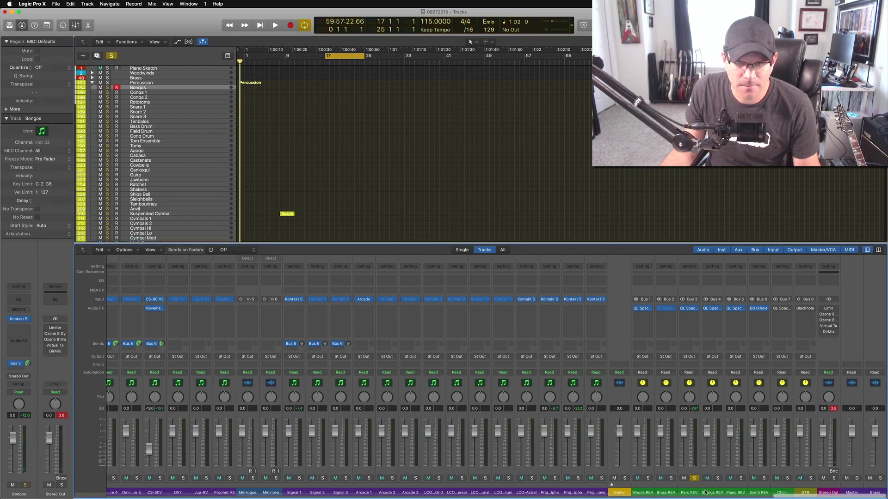
left_click(694, 479)
left_click(694, 479)
left_click(694, 479)
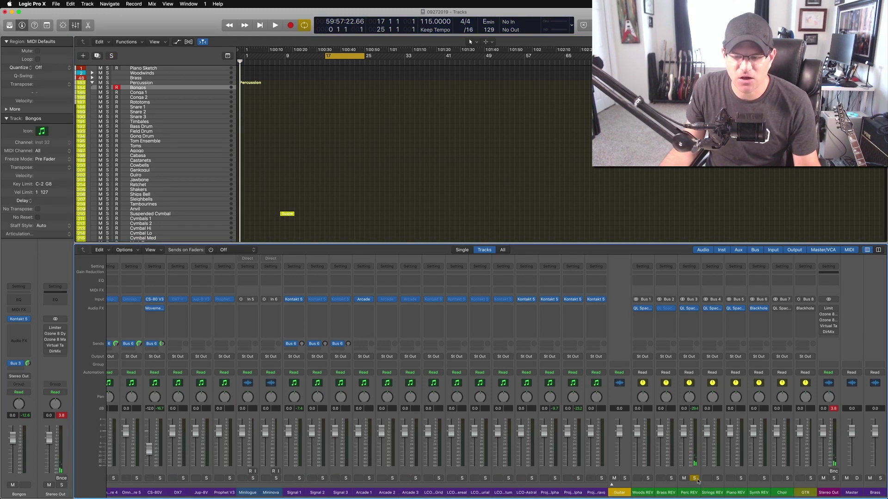
scroll(599, 416, "left", 15)
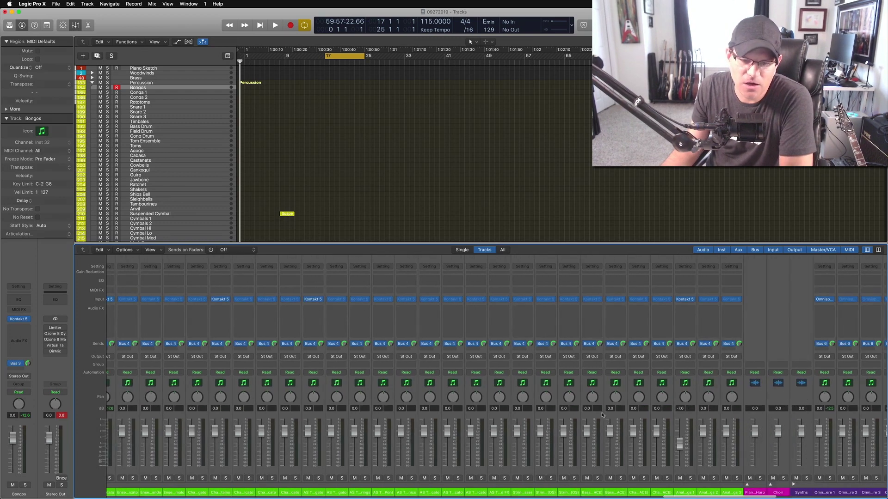
scroll(599, 416, "left", 20)
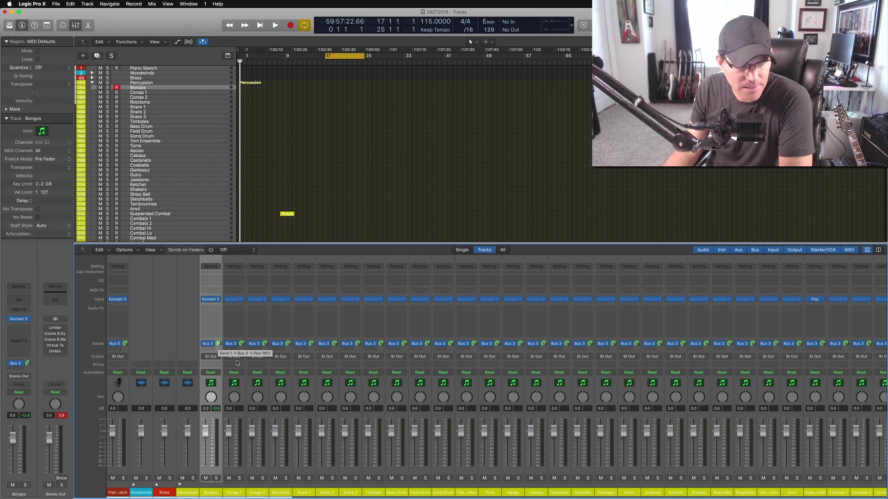
- Inspect the Bongos output routing, leaving it on Stereo Out
left_click(211, 357)
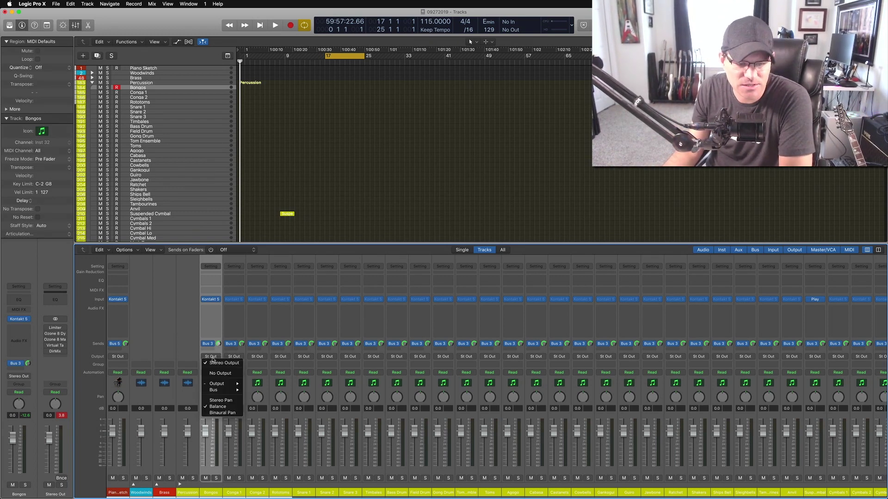
mouse_move(217, 389)
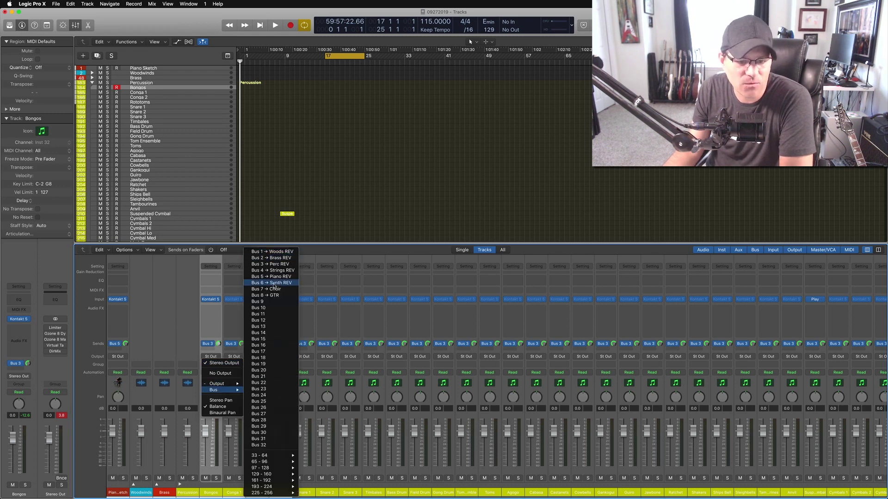
left_click(188, 305)
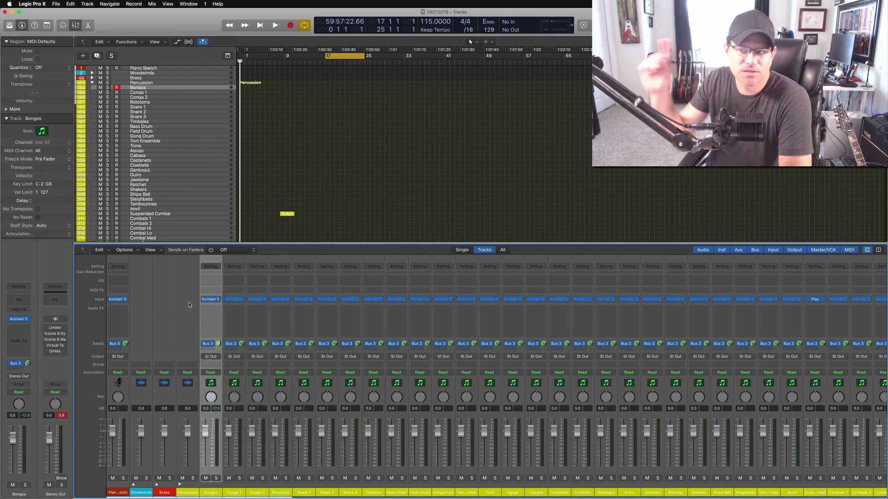